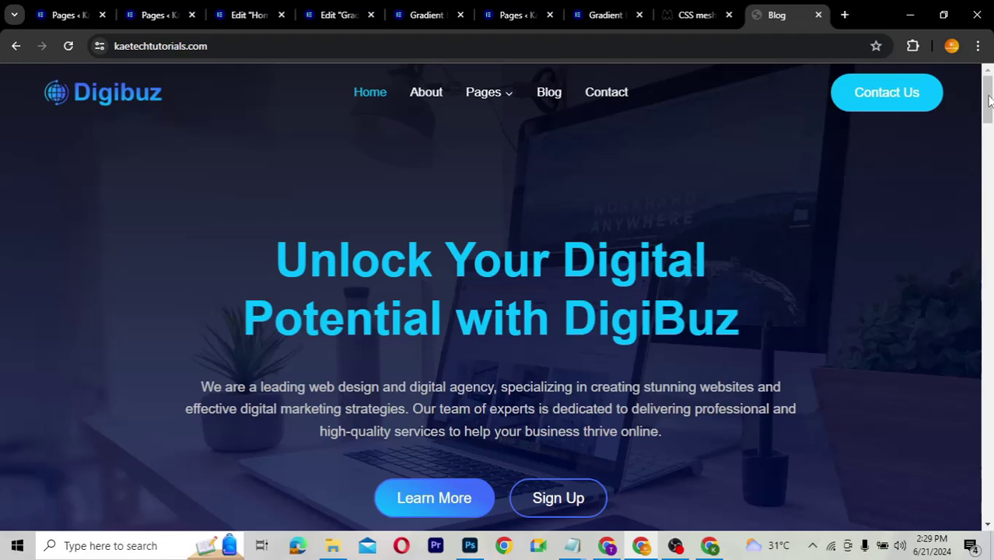
In a new tab, search Google for 'chrome store' to reach the Chrome Web Store
left_click_drag(990, 100, 989, 498)
left_click_drag(988, 360, 986, 77)
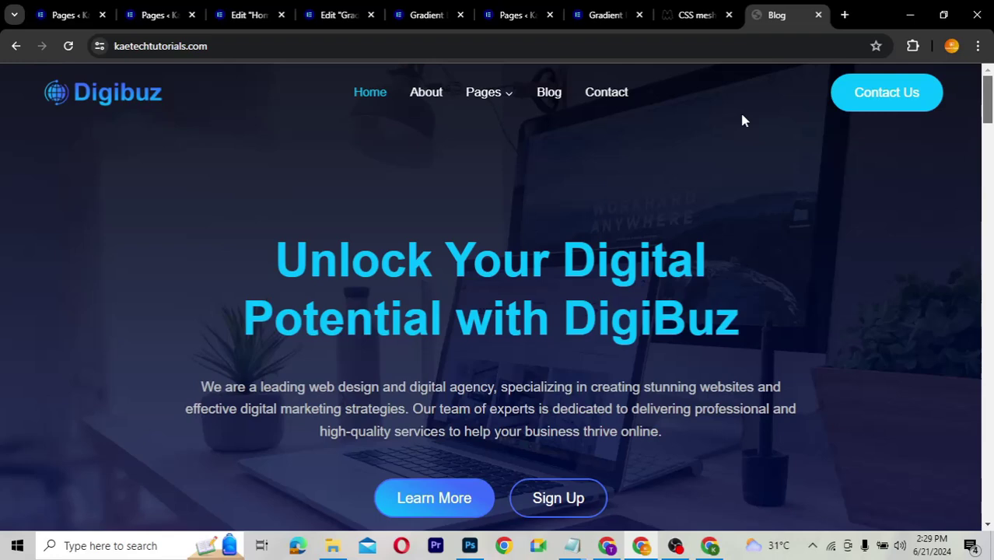
left_click(845, 15)
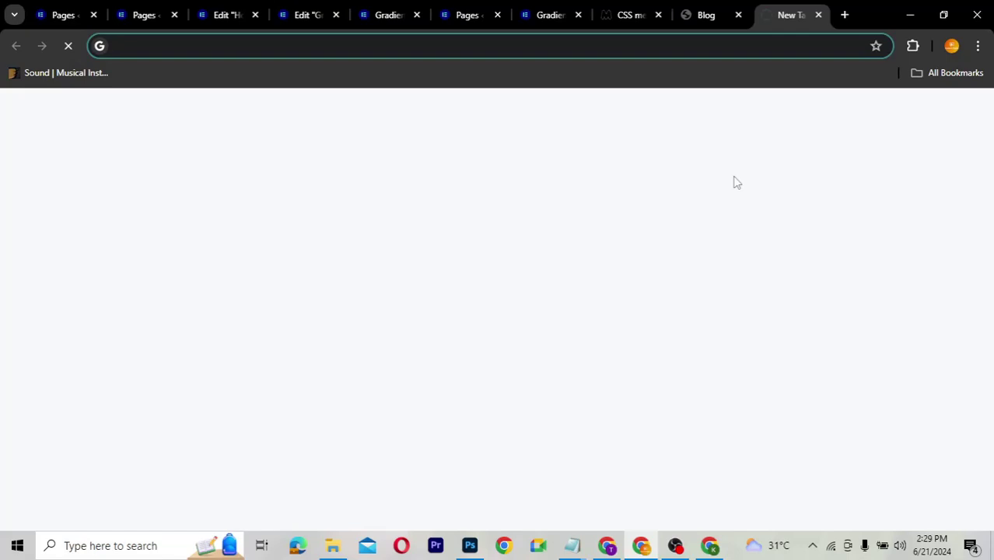
type("chrome sto")
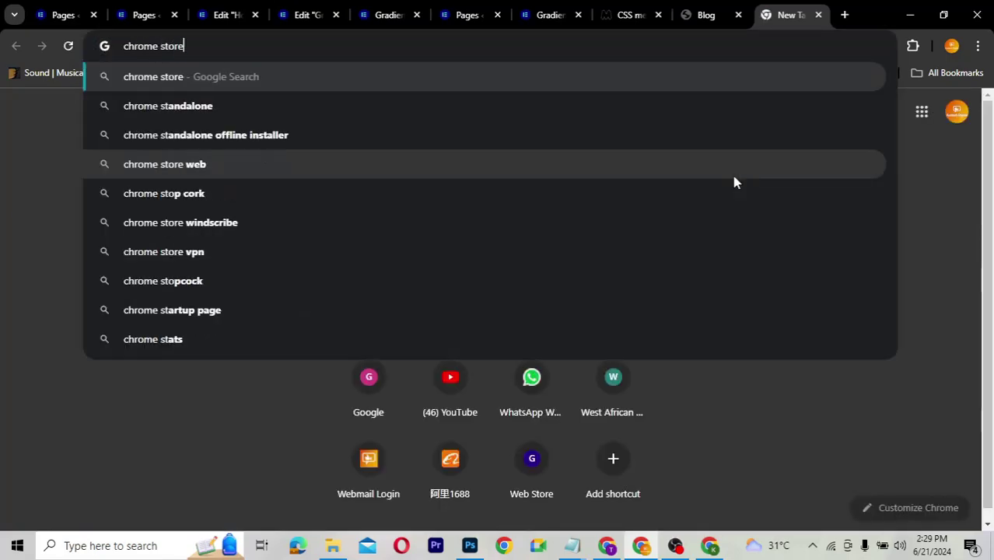
type("re")
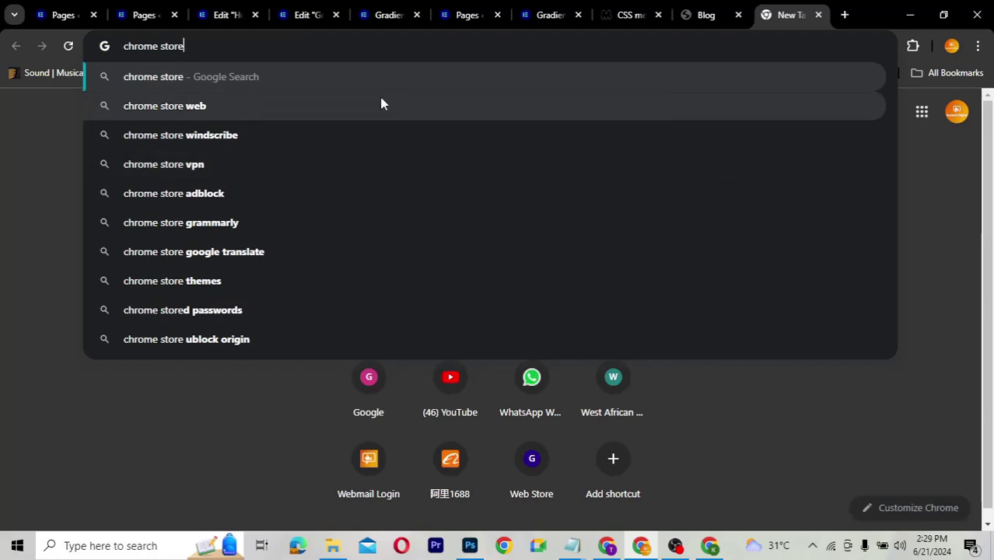
key("Return")
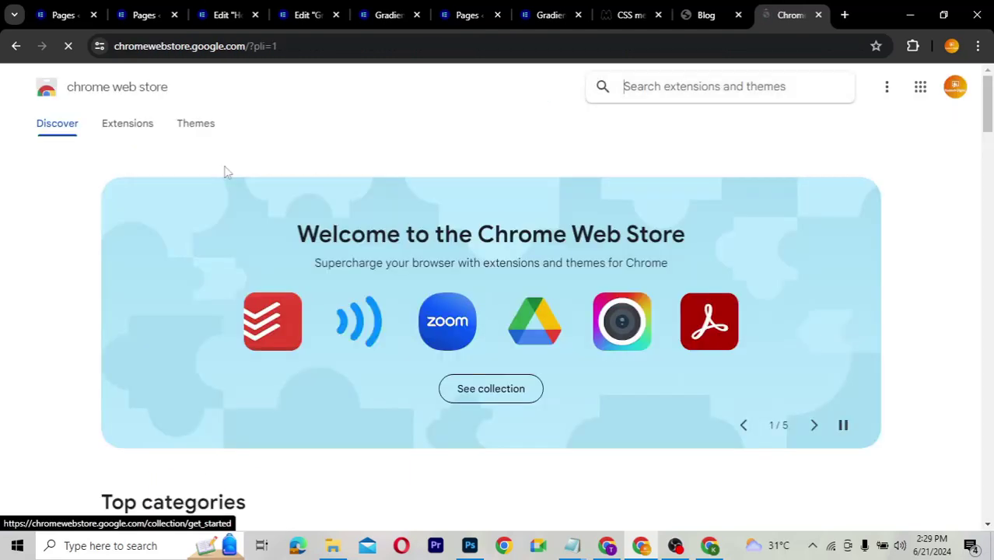
Search the Chrome Web Store for 'gofullpage' and look over the matching extensions
scroll(502, 281, "down", 2)
scroll(502, 281, "up", 2)
left_click(710, 84)
type("go")
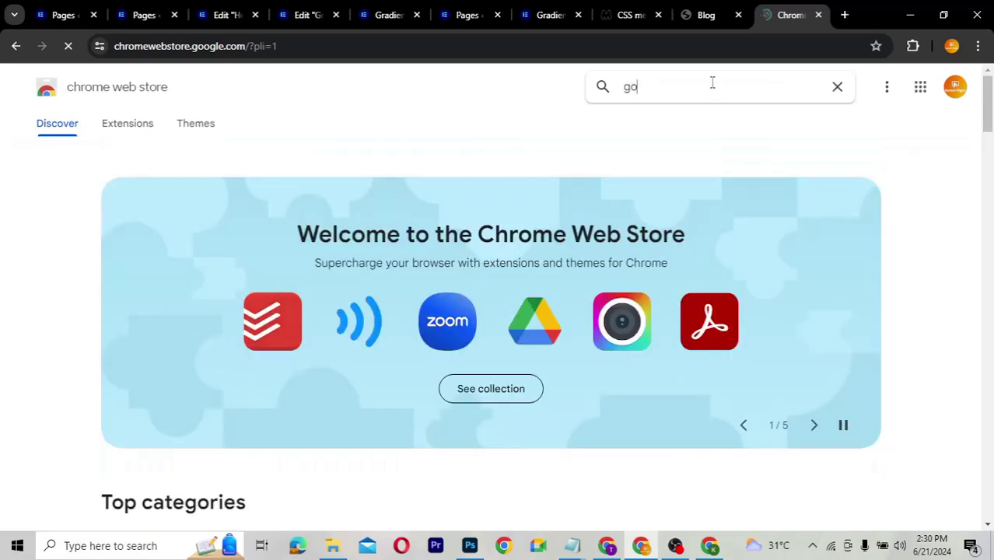
type("fullpage")
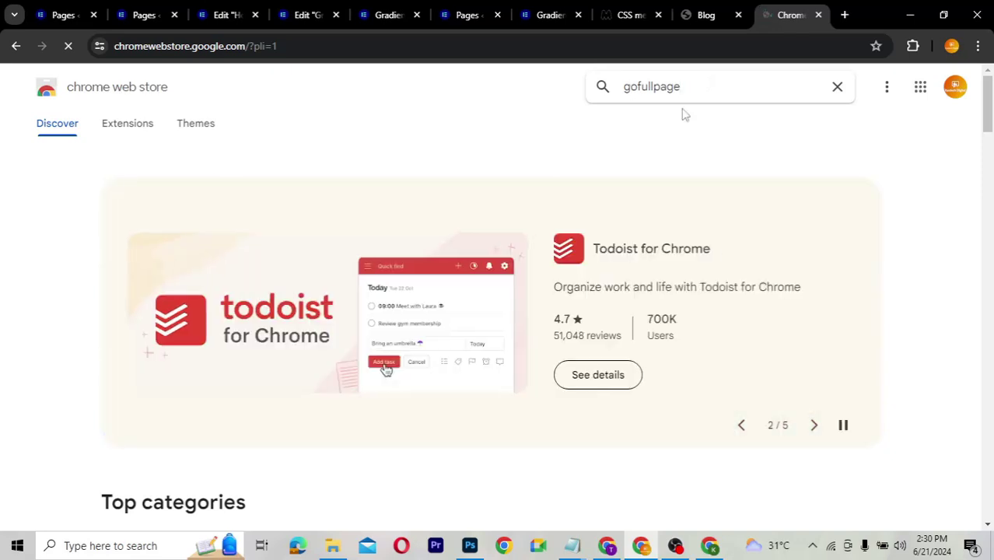
key("Return")
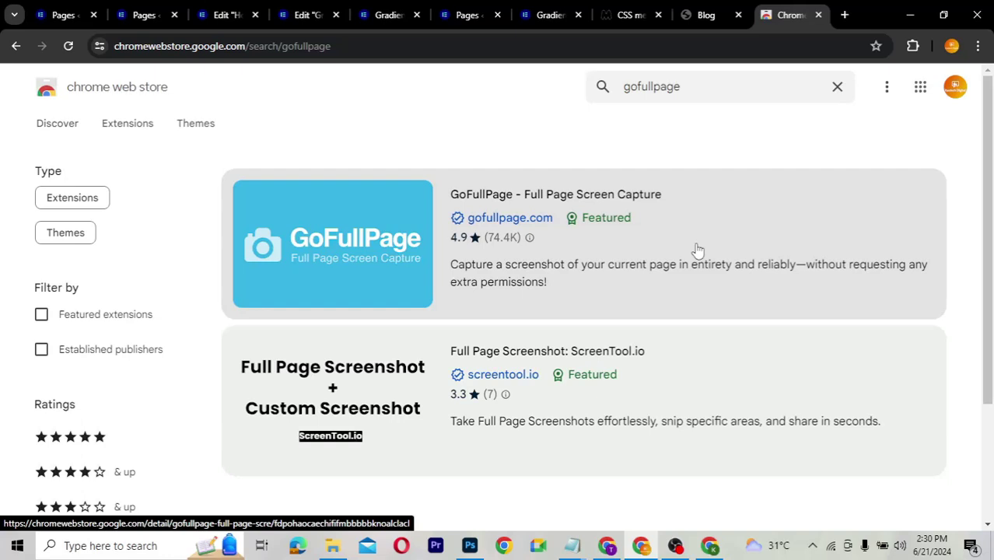
scroll(698, 250, "down", 2)
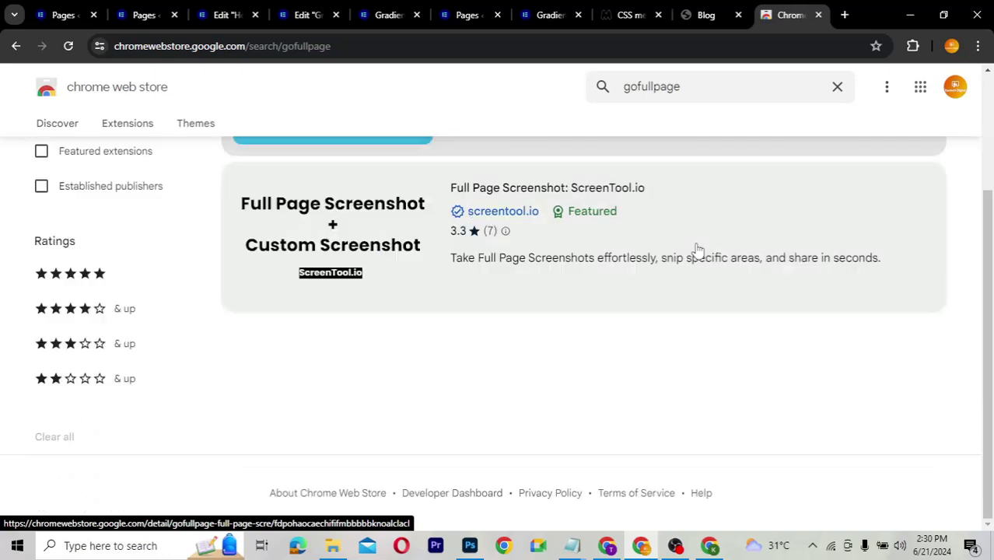
scroll(698, 250, "up", 2)
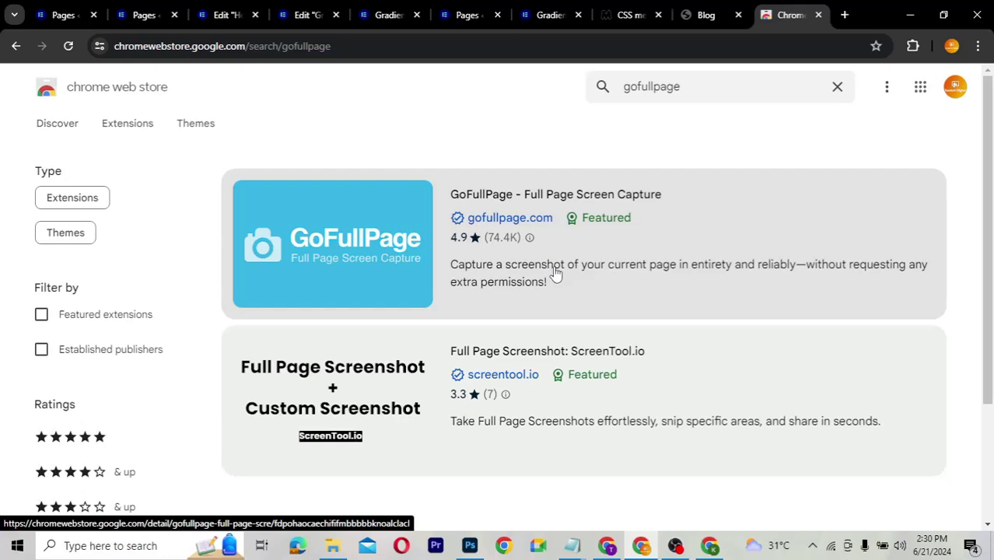
Add GoFullPage - Full Page Screen Capture to Chrome and confirm it is in the Extensions menu
left_click(680, 195)
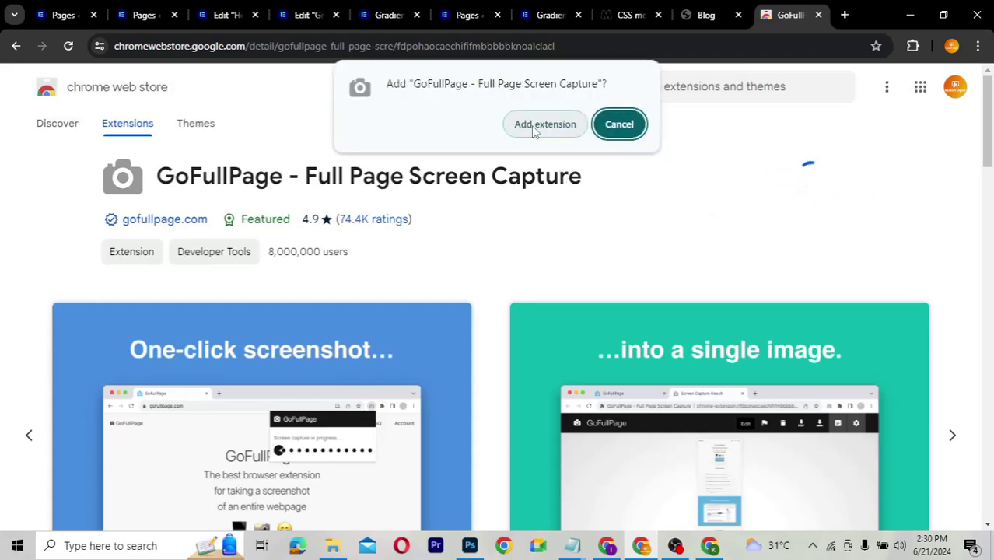
left_click(537, 125)
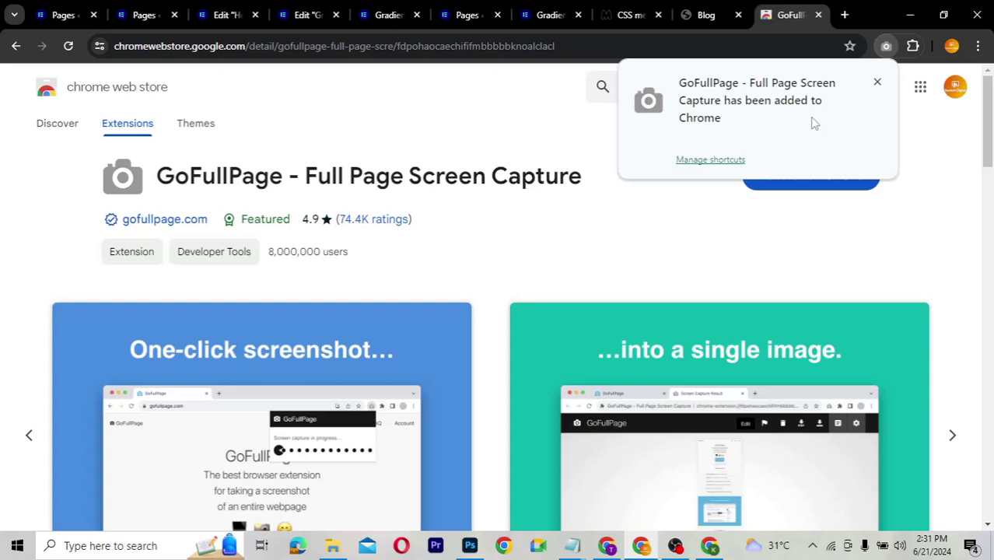
left_click(877, 82)
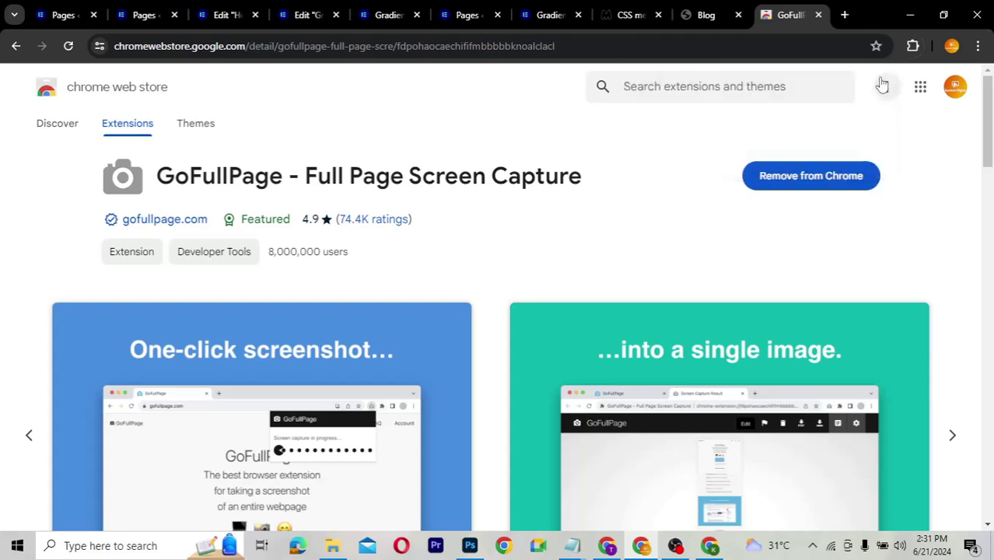
left_click(912, 47)
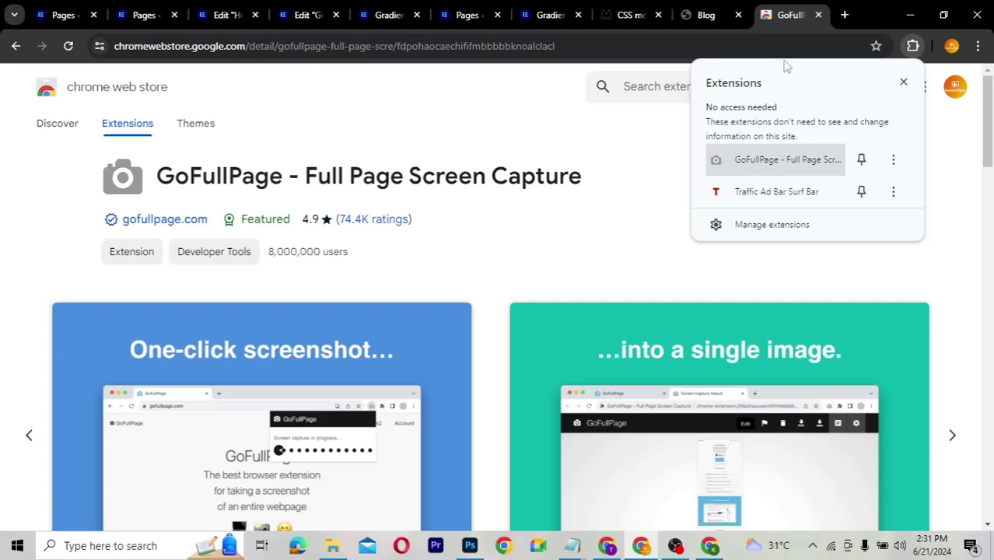
left_click(783, 16)
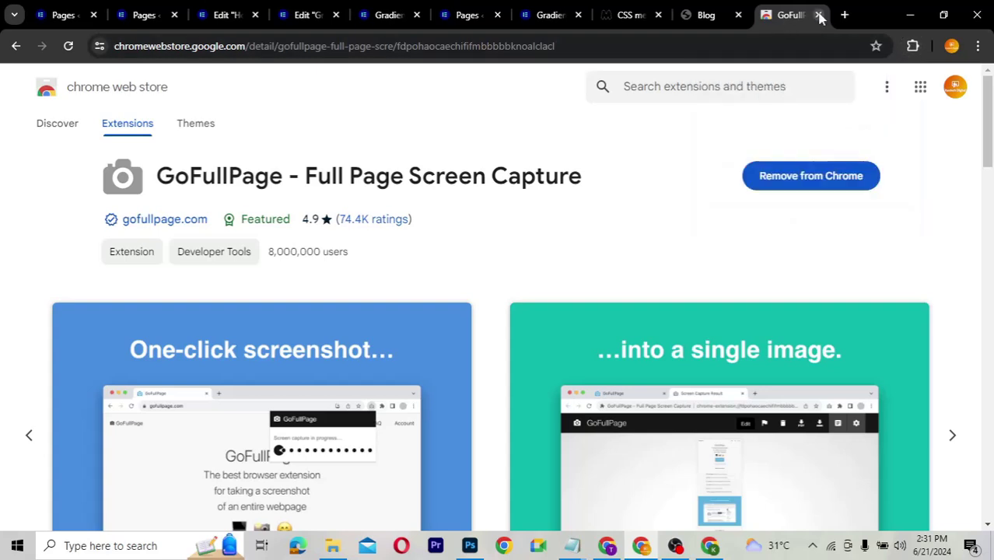
Back on the Digibuz homepage, pin GoFullPage to the toolbar from the Extensions menu
left_click(818, 16)
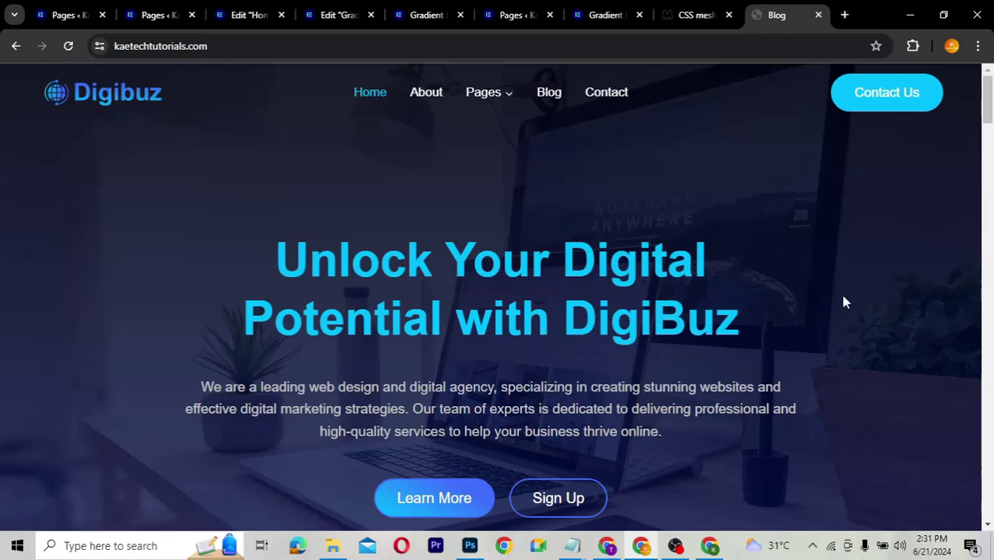
scroll(846, 302, "down", 5)
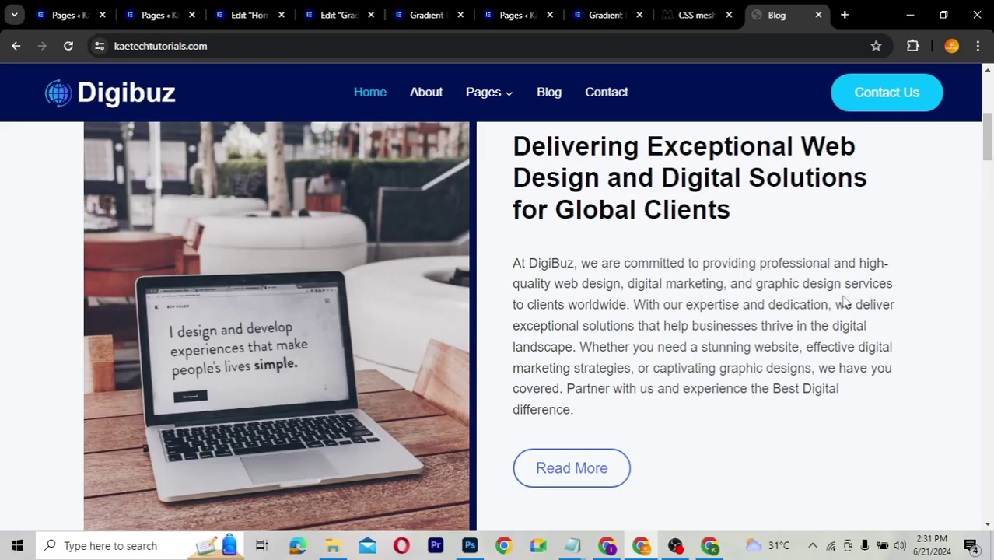
scroll(846, 301, "up", 5)
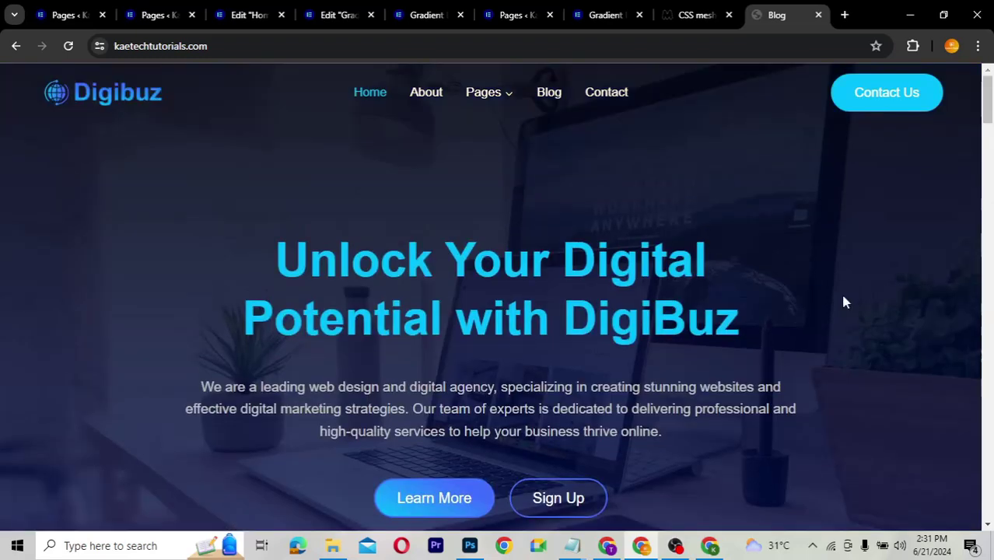
left_click(914, 45)
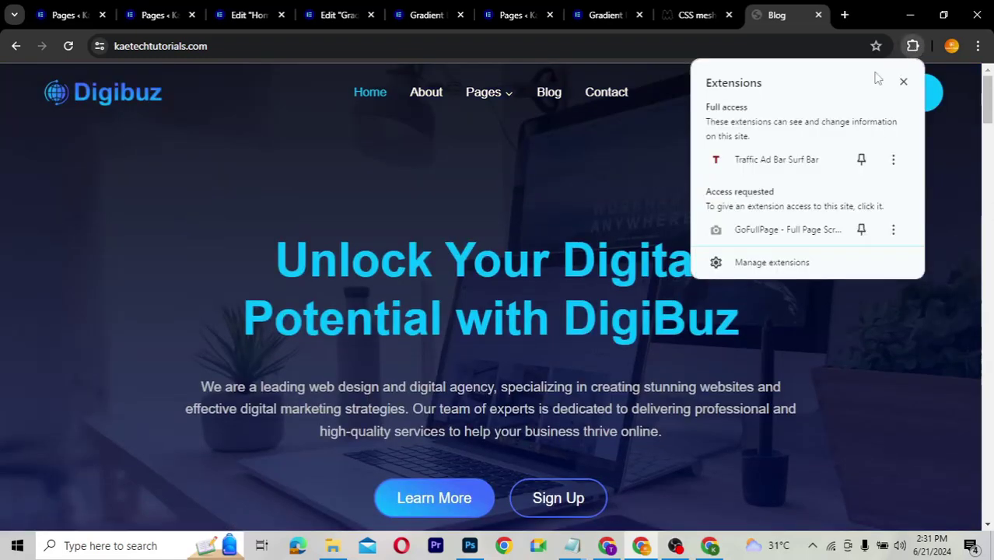
left_click(862, 232)
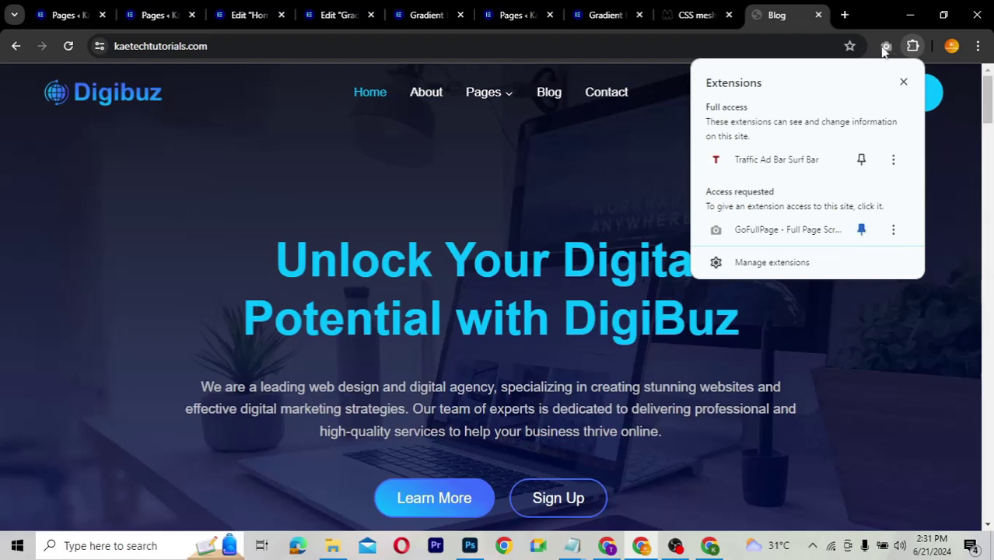
Close the Extensions list so the full-page Digibuz capture opens in a new tab
left_click(903, 81)
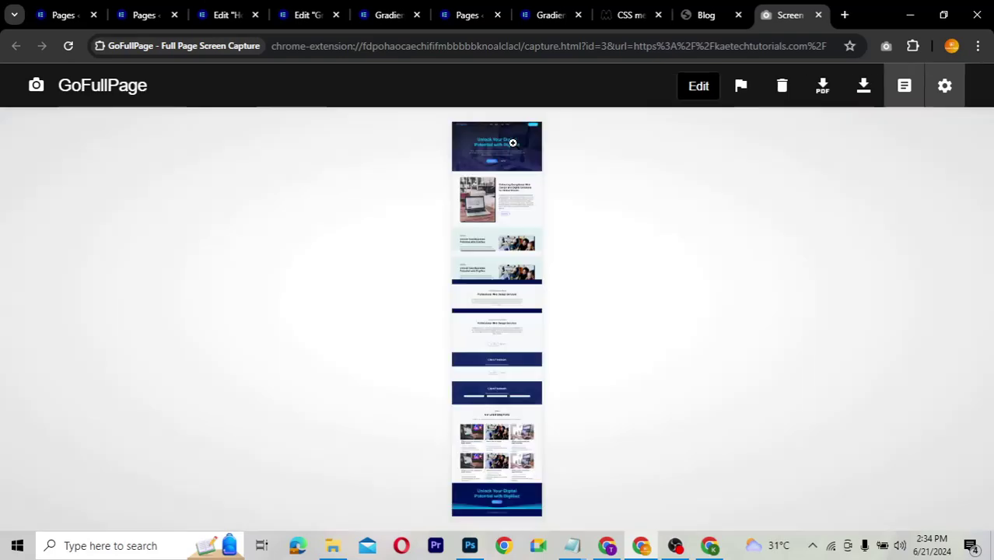
View the Digibuz capture at full size, scrolling down and back to the top
left_click(513, 144)
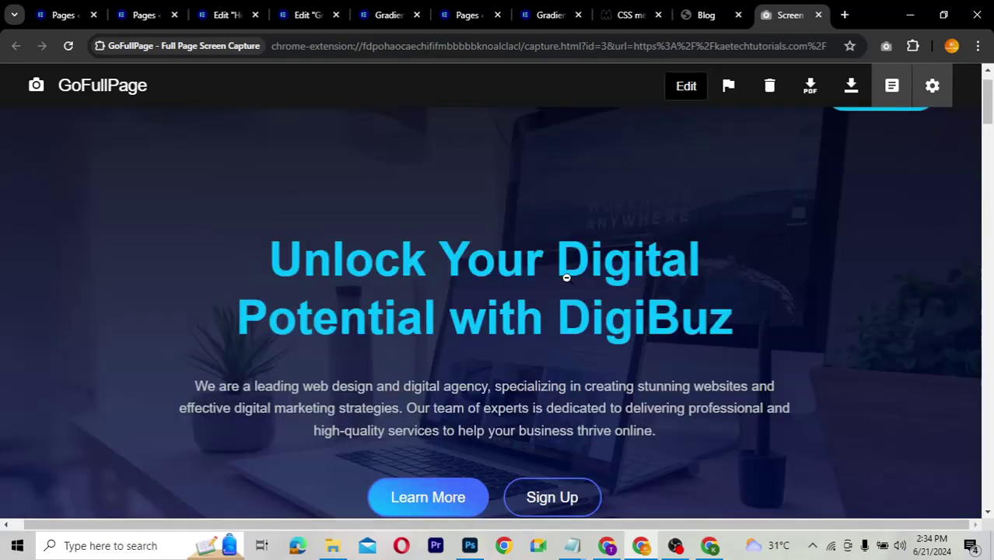
scroll(903, 229, "down", 5)
left_click_drag(987, 150, 989, 398)
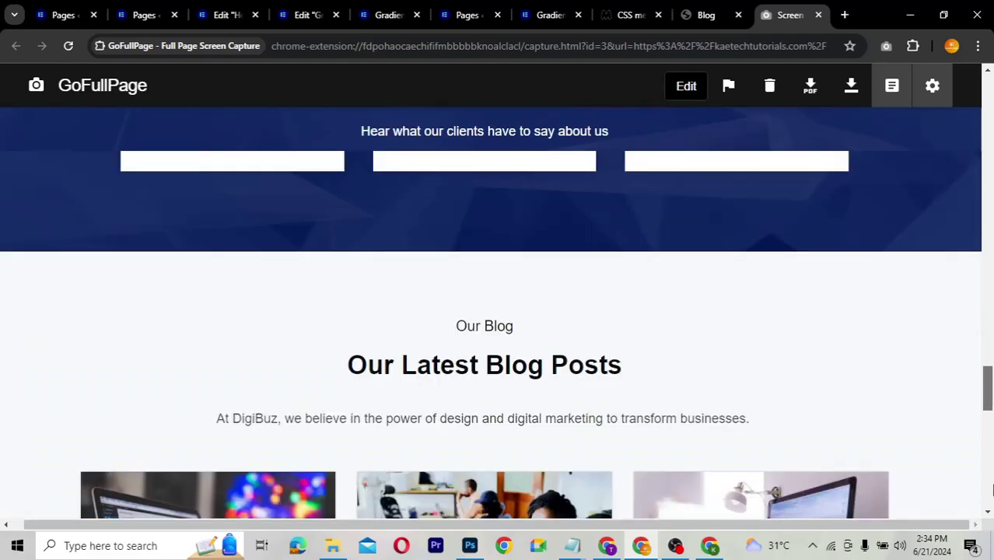
left_click(992, 488)
key("Home")
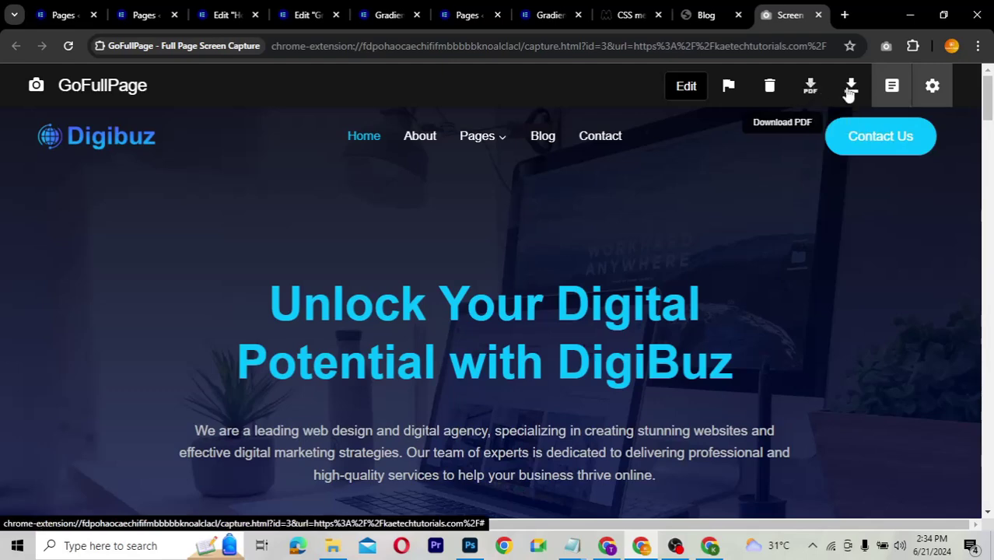
Download the capture as a PNG, allowing download permission, and open the file
left_click(852, 90)
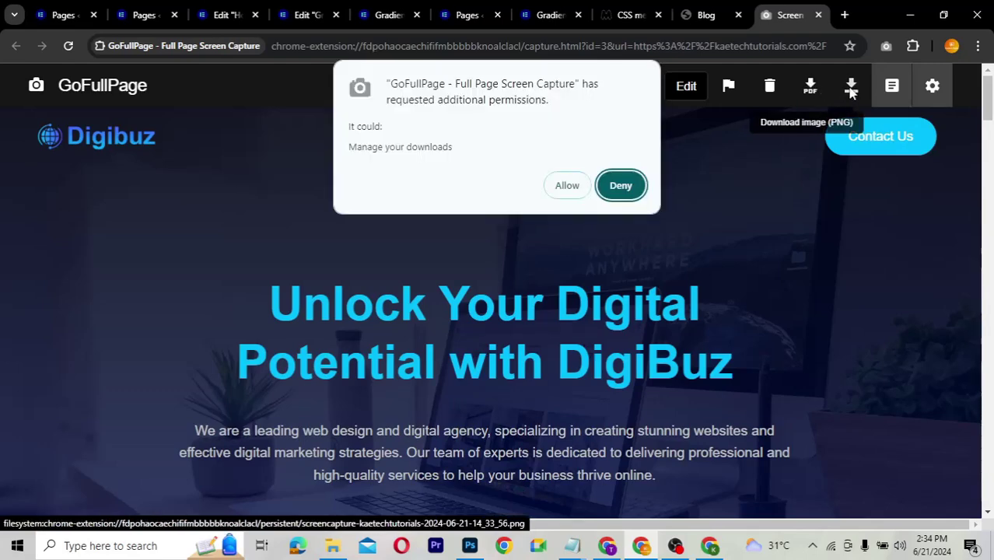
left_click(557, 187)
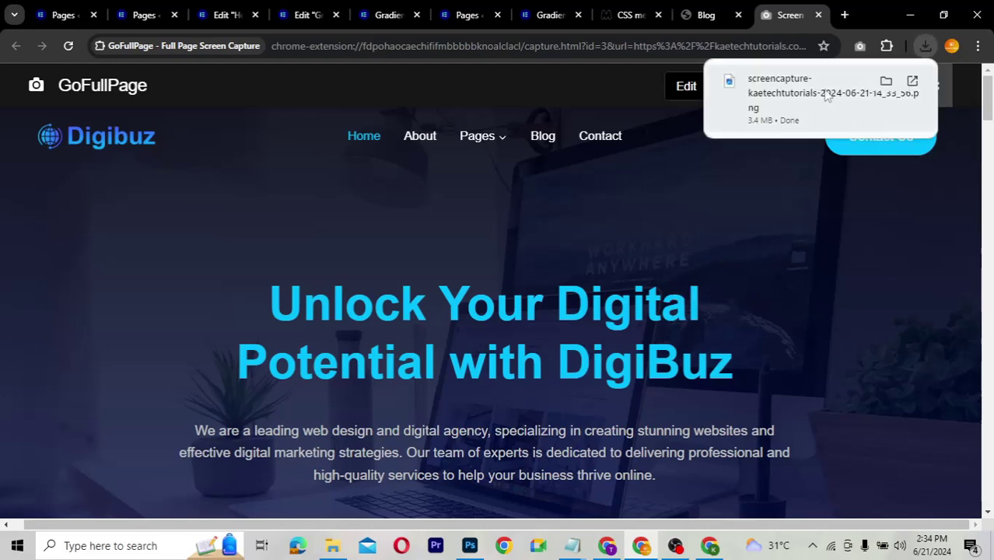
left_click(827, 94)
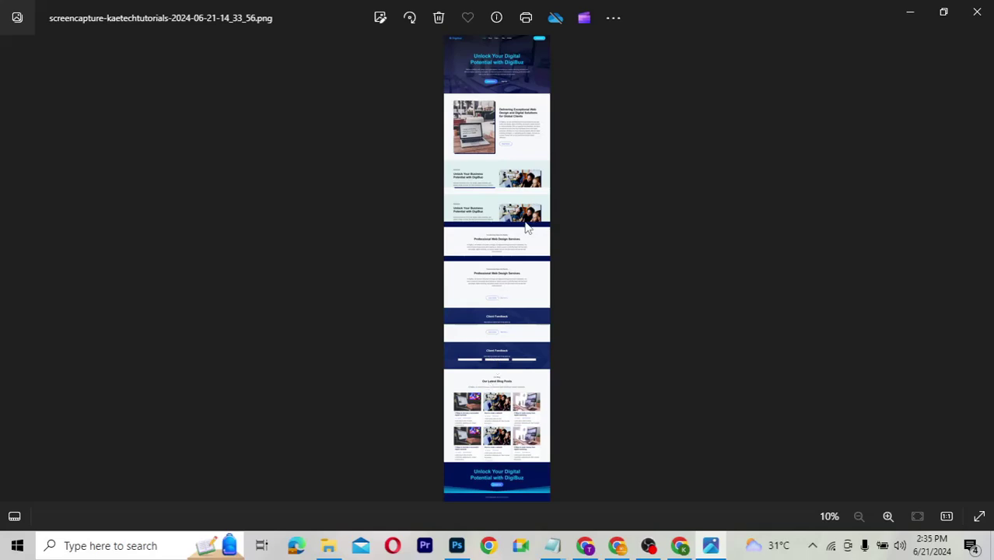
Zoom into the screenshot PNG in Photos, scroll through it, then close Photos
scroll(499, 202, "up", 1)
scroll(499, 202, "up", 2)
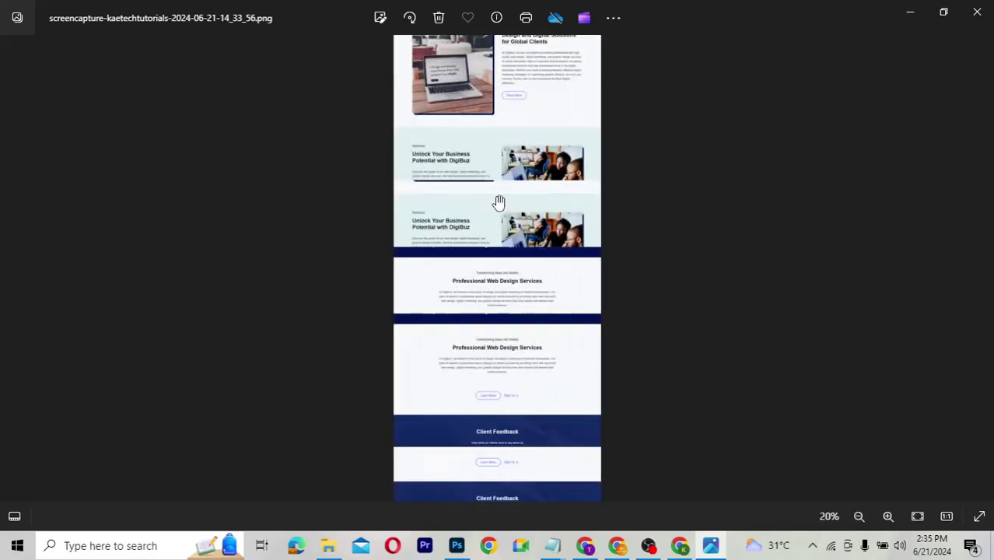
scroll(498, 216, "up", 1)
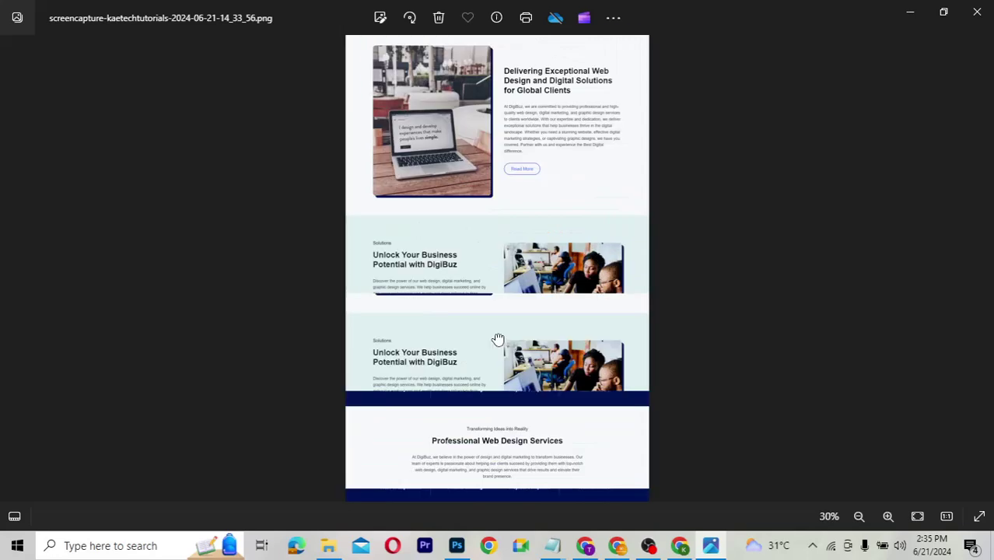
scroll(509, 420, "up", 3)
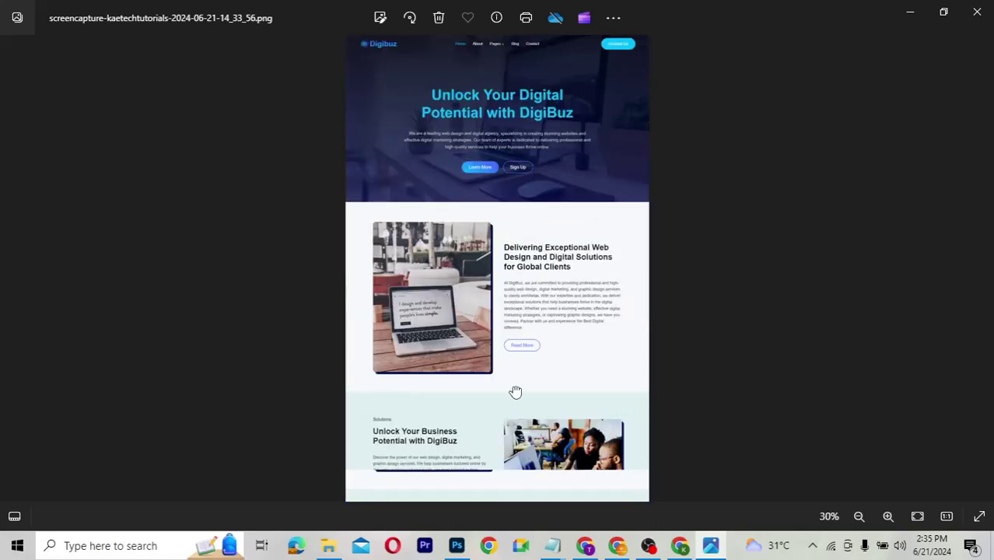
scroll(515, 393, "down", 1)
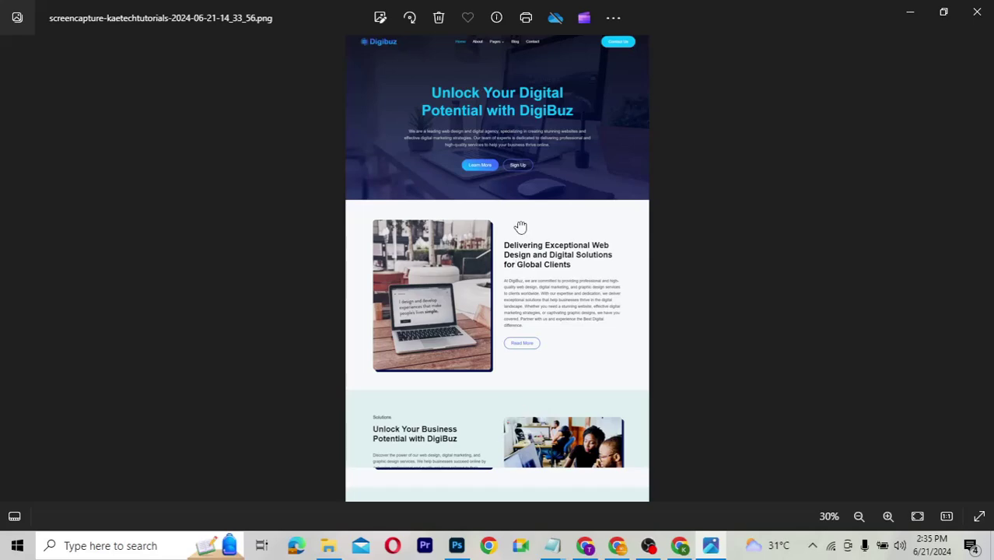
scroll(509, 347, "down", 3)
scroll(510, 444, "up", 3)
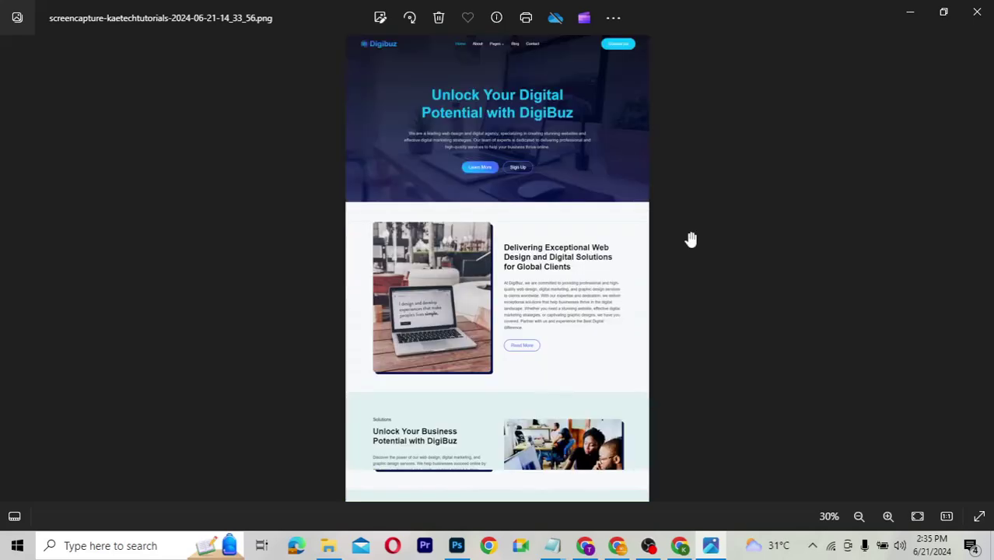
left_click(975, 17)
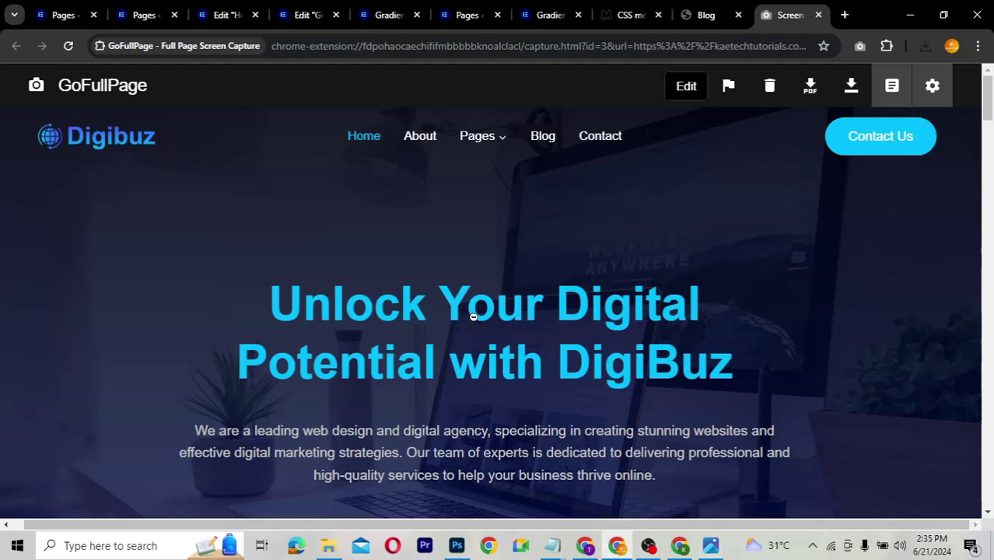